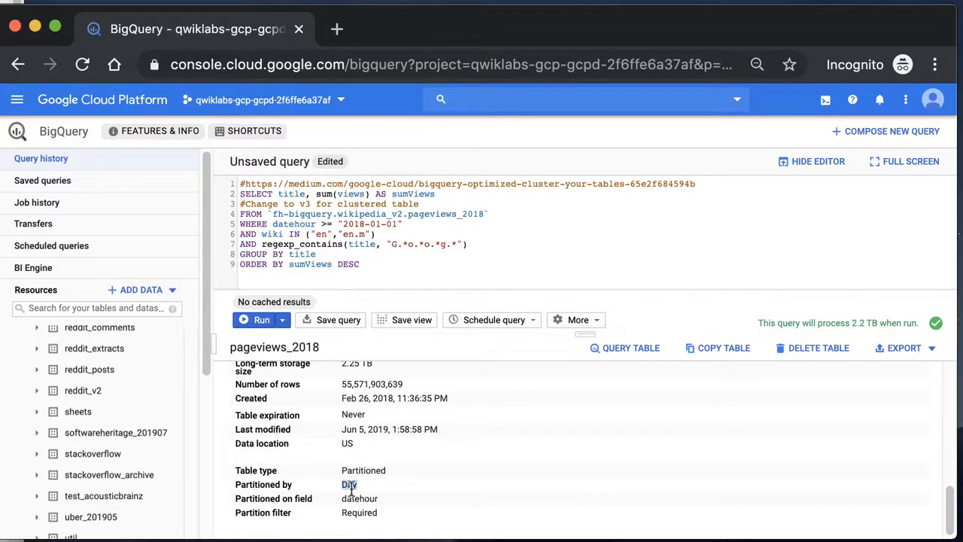
# Step: Set the datehour filter's start date to 2099-01-01 and check the query's estimated bytes against the table's number of rows
pyautogui.click(351, 488)
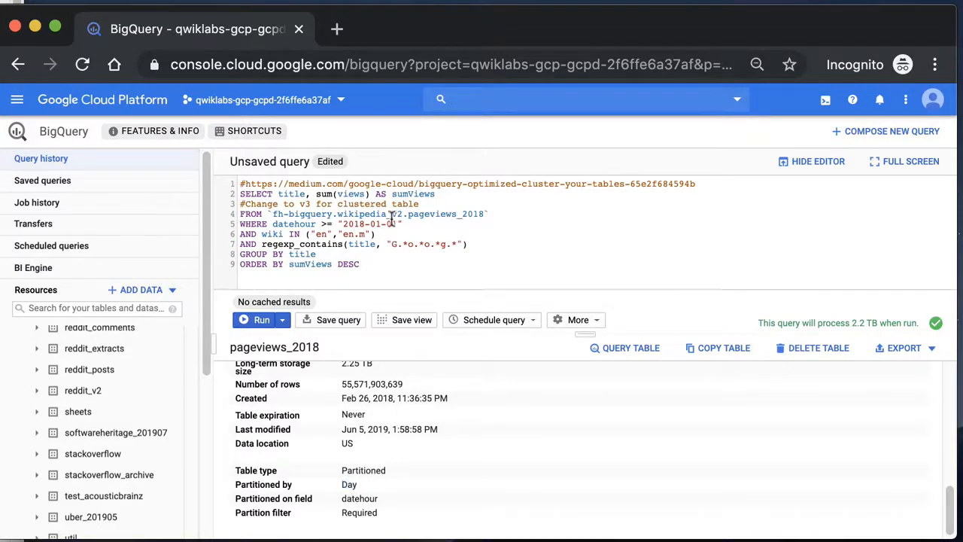
pyautogui.moveTo(404, 224); pyautogui.dragTo(350, 224)
pyautogui.click(344, 224)
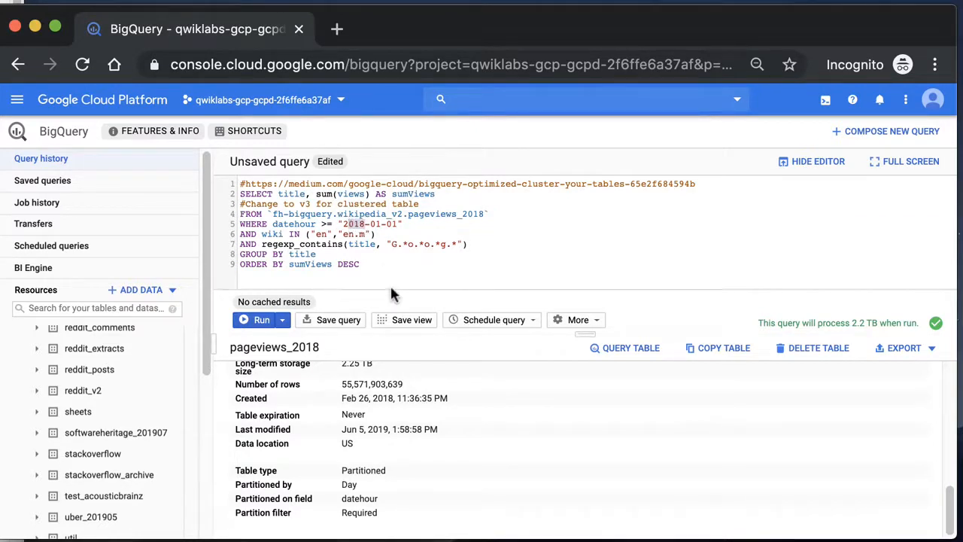
pyautogui.write('099')
pyautogui.moveTo(881, 323); pyautogui.dragTo(853, 323)
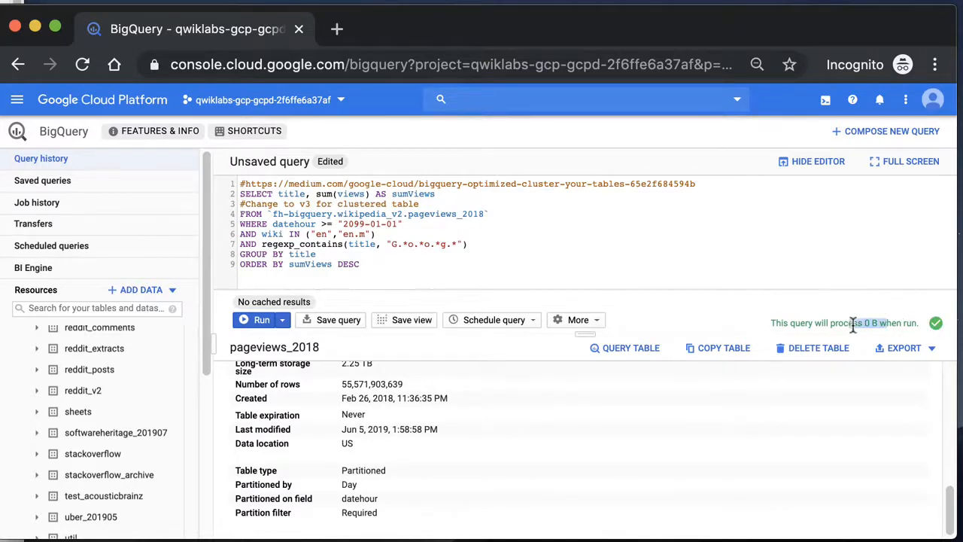
pyautogui.moveTo(405, 224); pyautogui.dragTo(337, 223)
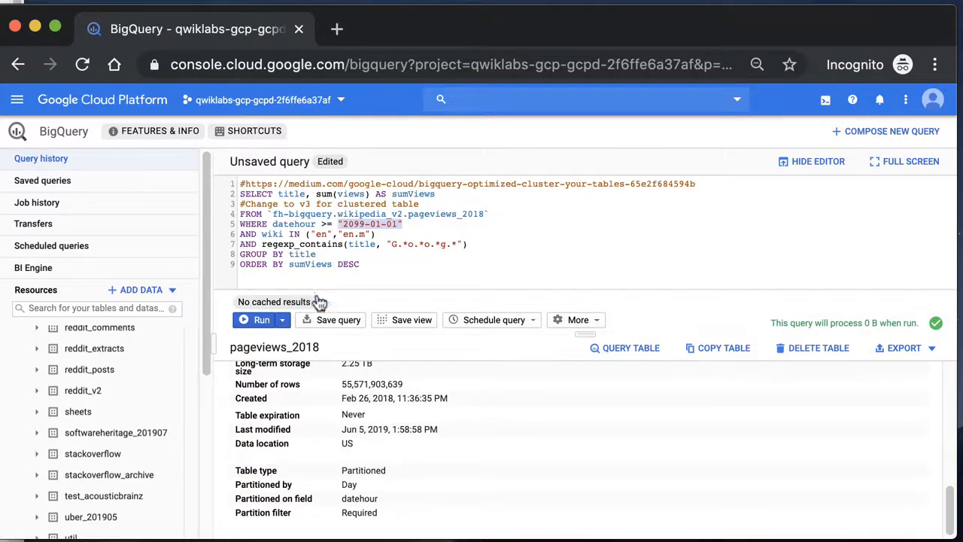
pyautogui.doubleClick(345, 381)
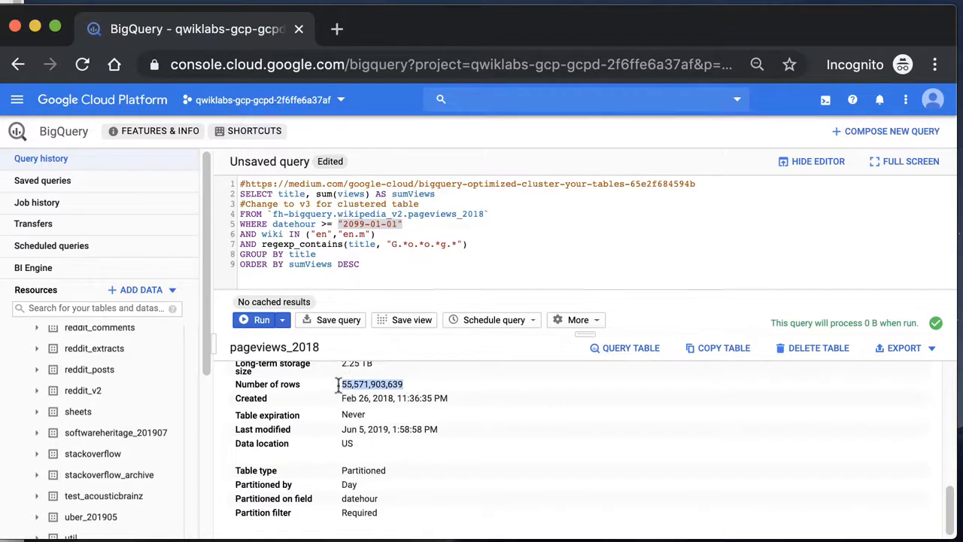
pyautogui.click(345, 383)
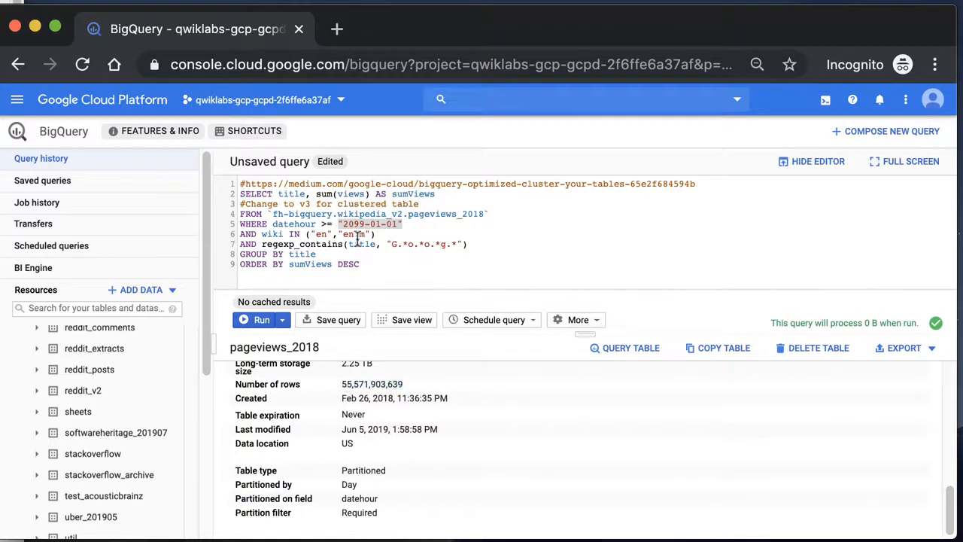
# Step: Undo the last date change in the datehour filter and check the query's estimated bytes again
pyautogui.click(379, 257)
pyautogui.moveTo(407, 224); pyautogui.dragTo(344, 225)
pyautogui.click(359, 227)
pyautogui.press('super+z')
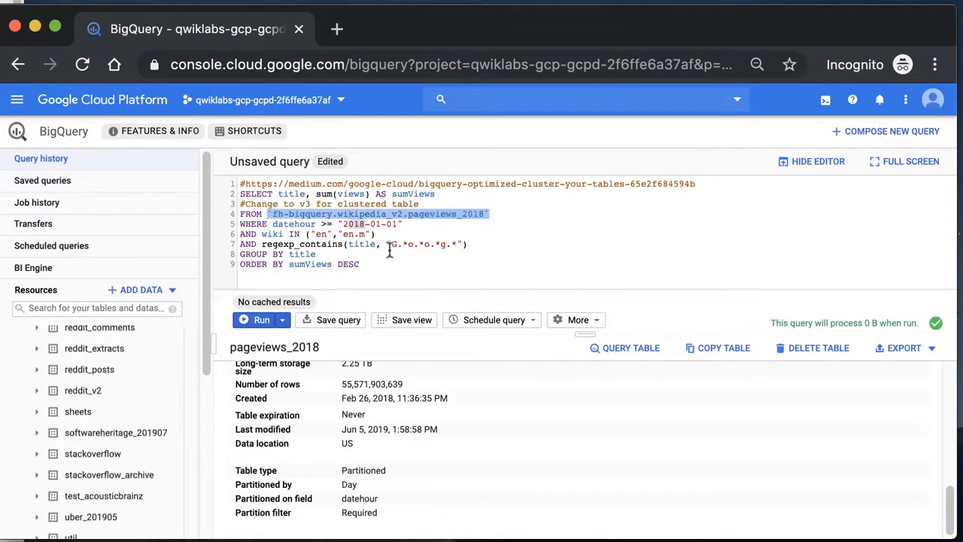
pyautogui.click(400, 237)
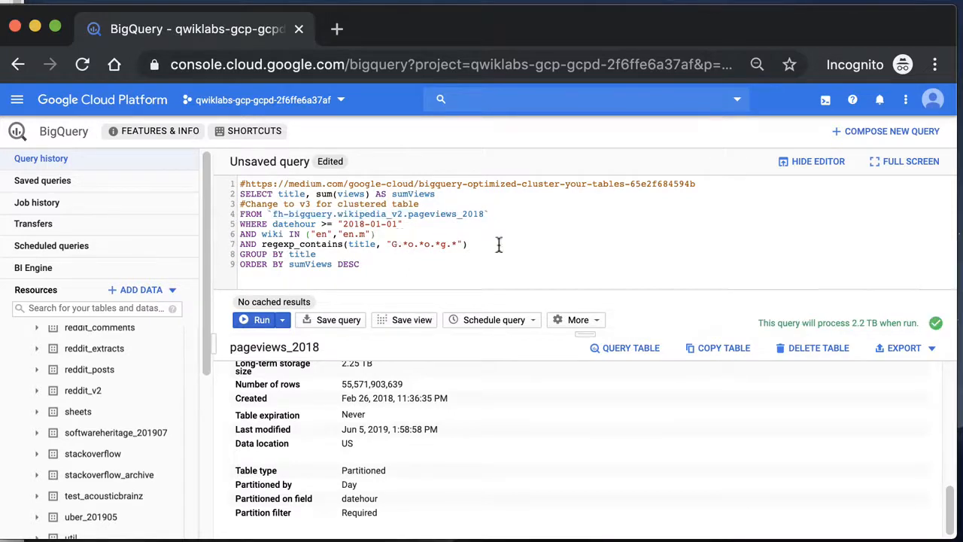
pyautogui.moveTo(849, 322); pyautogui.dragTo(881, 323)
pyautogui.click(891, 323)
pyautogui.scroll(10, 467, 411)
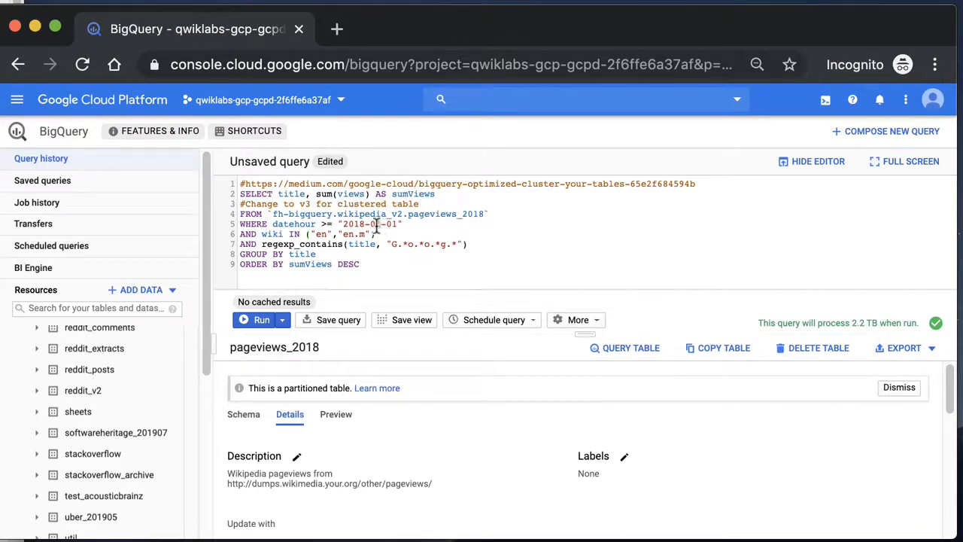
# Step: Set the datehour filter's start date to 2018-07-01, following the written instructions, and check the query's estimated bytes
pyautogui.moveTo(377, 226); pyautogui.dragTo(380, 226)
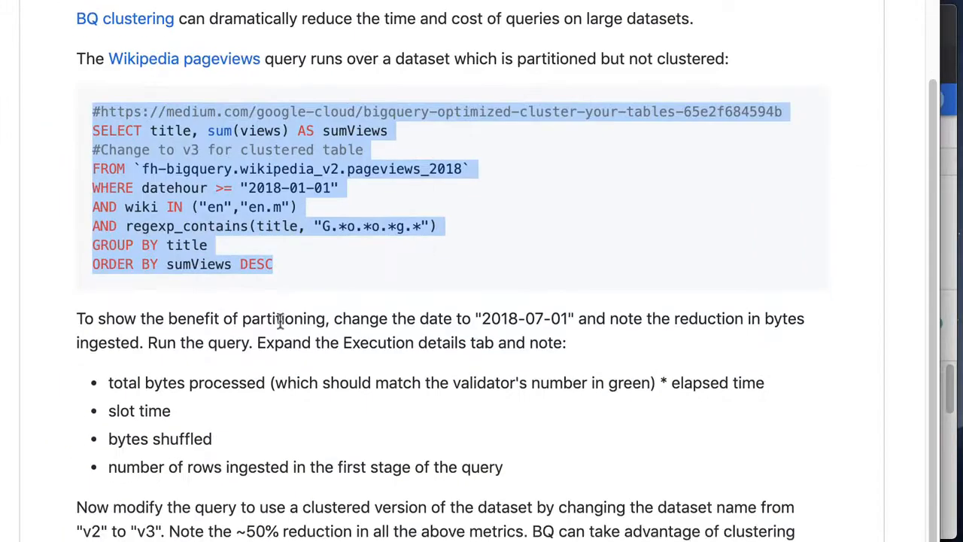
pyautogui.moveTo(196, 317); pyautogui.dragTo(407, 320)
pyautogui.click(543, 326)
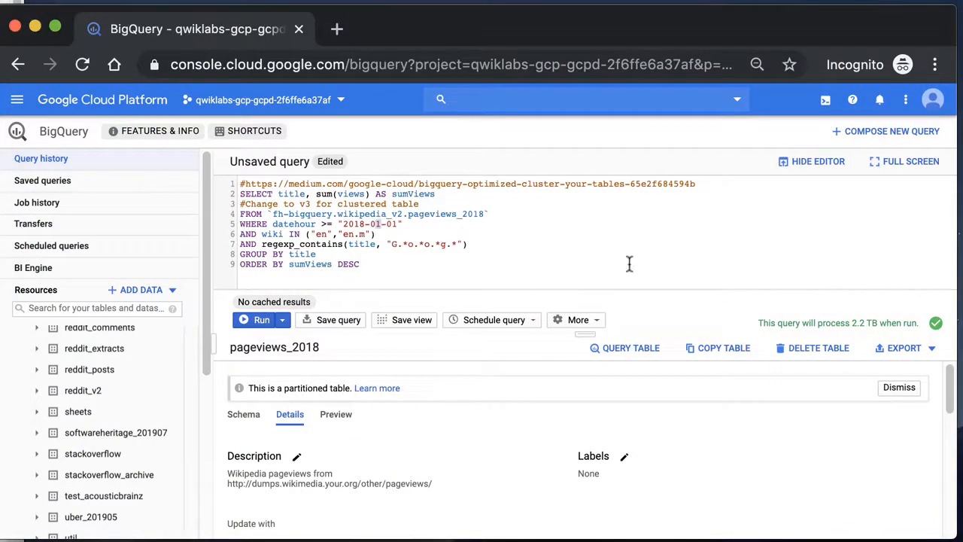
pyautogui.press('Delete')
pyautogui.write('7')
pyautogui.moveTo(879, 323); pyautogui.dragTo(818, 322)
pyautogui.click(819, 322)
pyautogui.moveTo(422, 225); pyautogui.dragTo(226, 224)
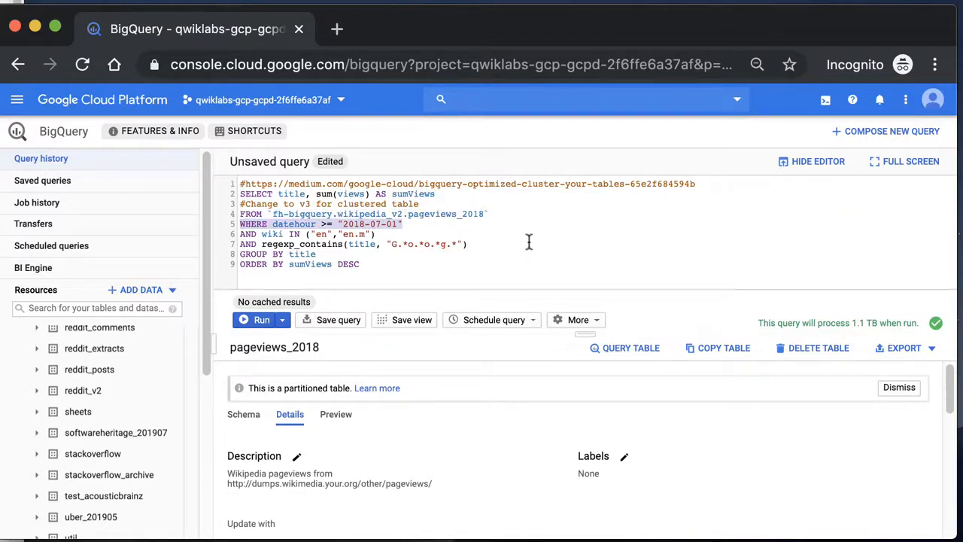
pyautogui.click(426, 235)
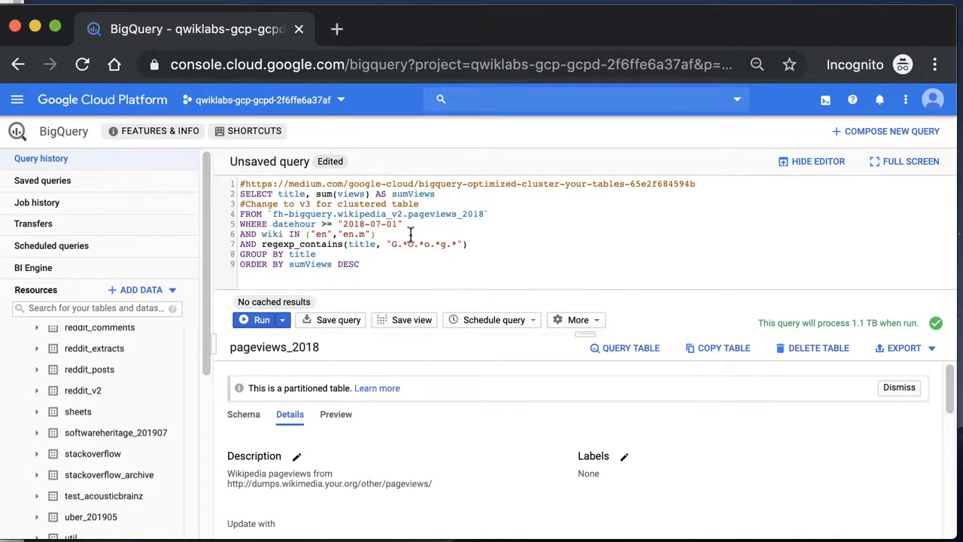
# Step: Run the query on the wikipedia_v2 table, and review the matching titles and the elapsed time
pyautogui.click(259, 322)
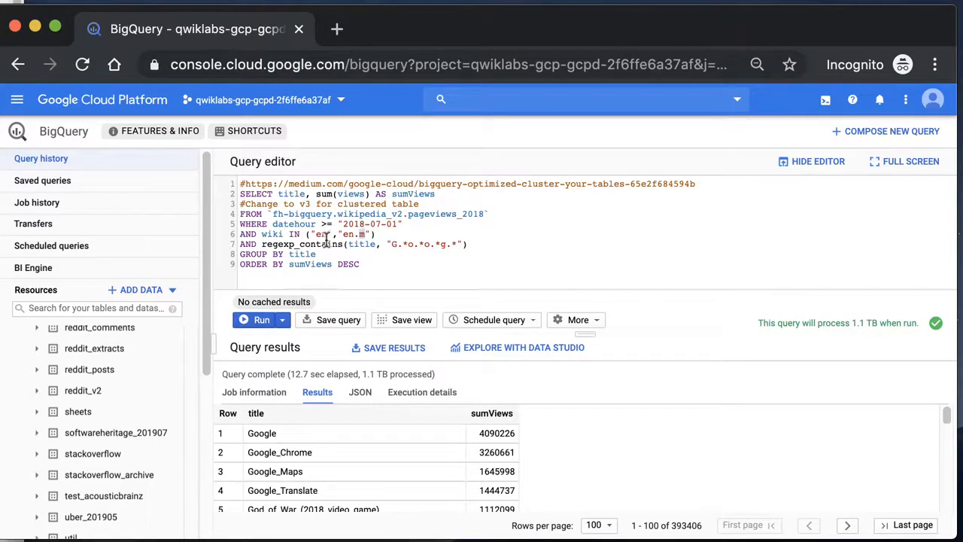
pyautogui.moveTo(468, 243); pyautogui.dragTo(381, 244)
pyautogui.click(414, 252)
pyautogui.scroll(-3, 367, 499)
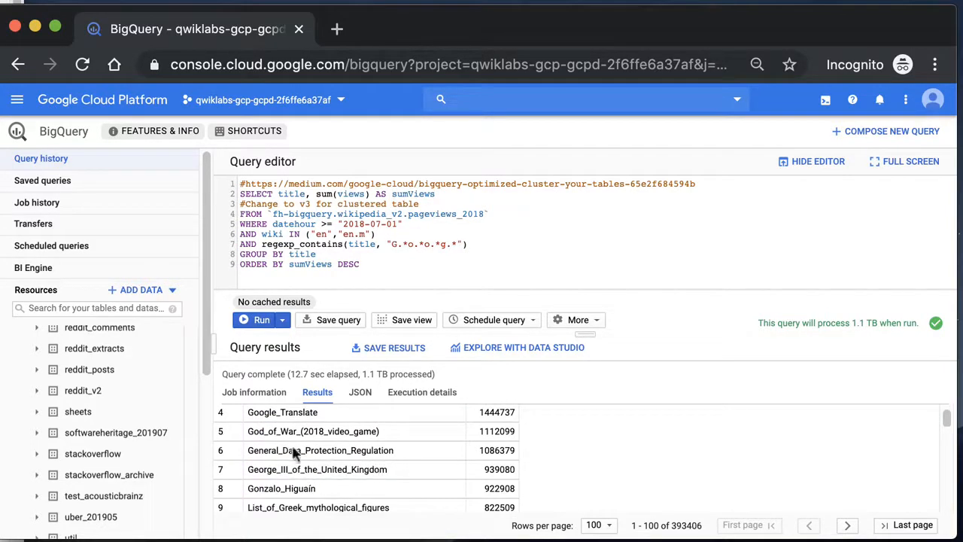
pyautogui.doubleClick(264, 432)
pyautogui.click(324, 431)
pyautogui.click(370, 444)
pyautogui.moveTo(587, 335); pyautogui.dragTo(586, 400)
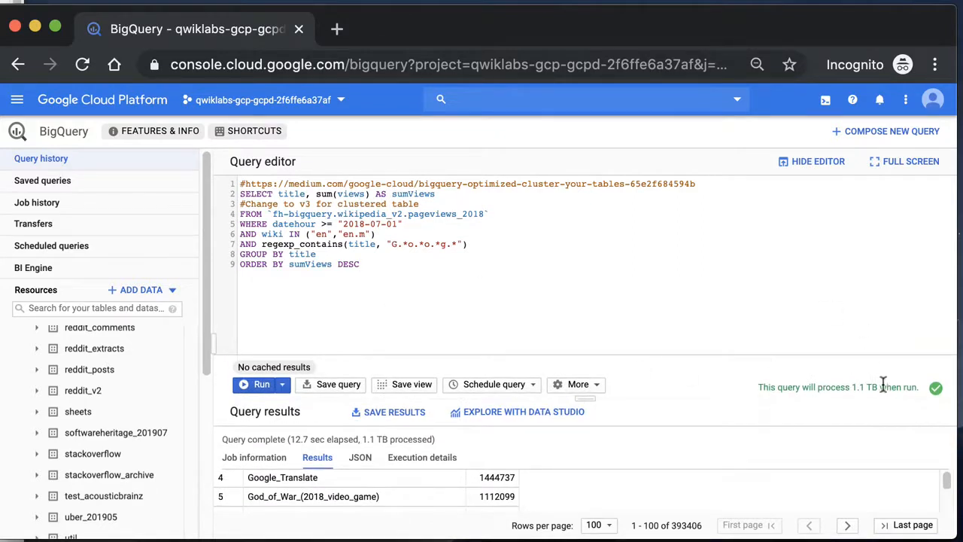
pyautogui.moveTo(290, 434); pyautogui.dragTo(337, 438)
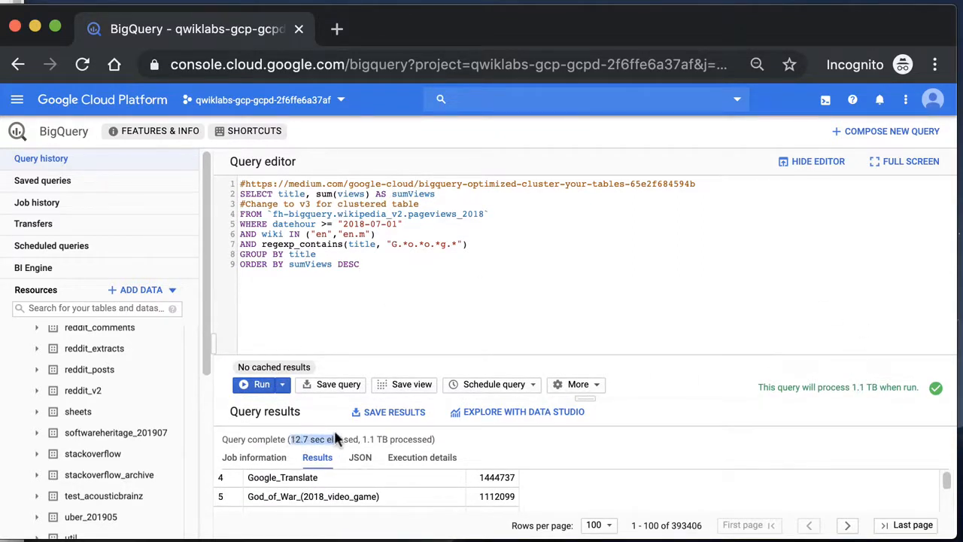
pyautogui.click(310, 294)
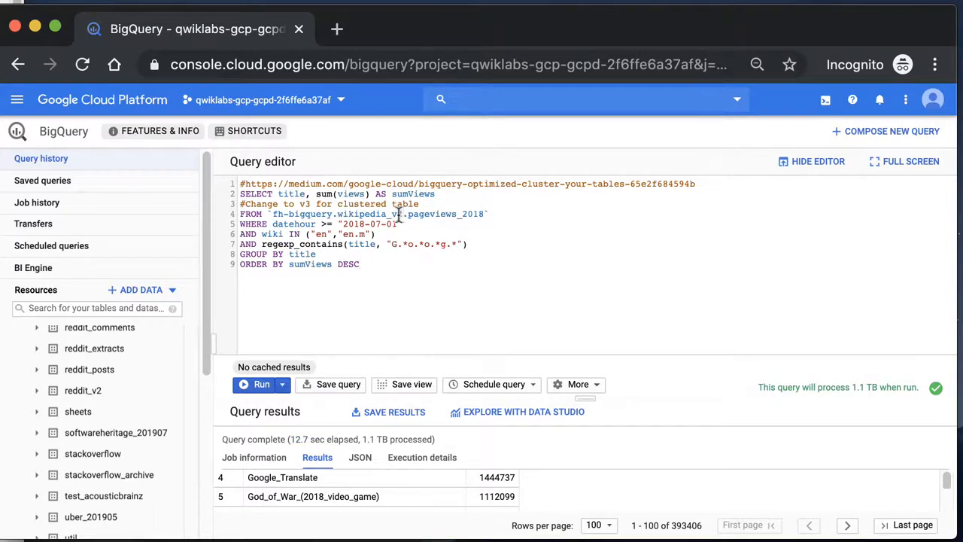
# Step: Change the query's dataset to wikipedia_v3 and open the details of its pageviews_2018 table
pyautogui.moveTo(399, 214); pyautogui.dragTo(404, 214)
pyautogui.write('3')
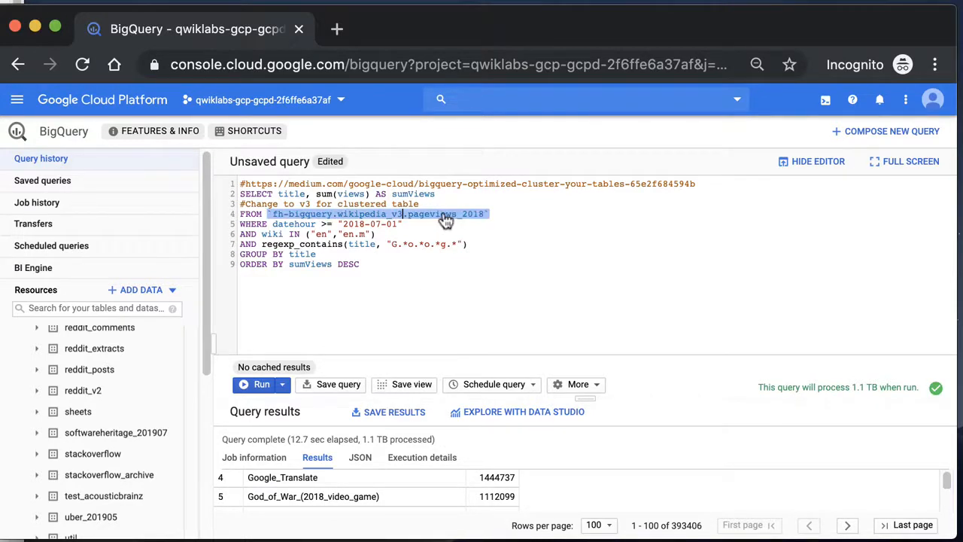
pyautogui.keyDown('super'); pyautogui.click(446, 219); pyautogui.keyUp('super')
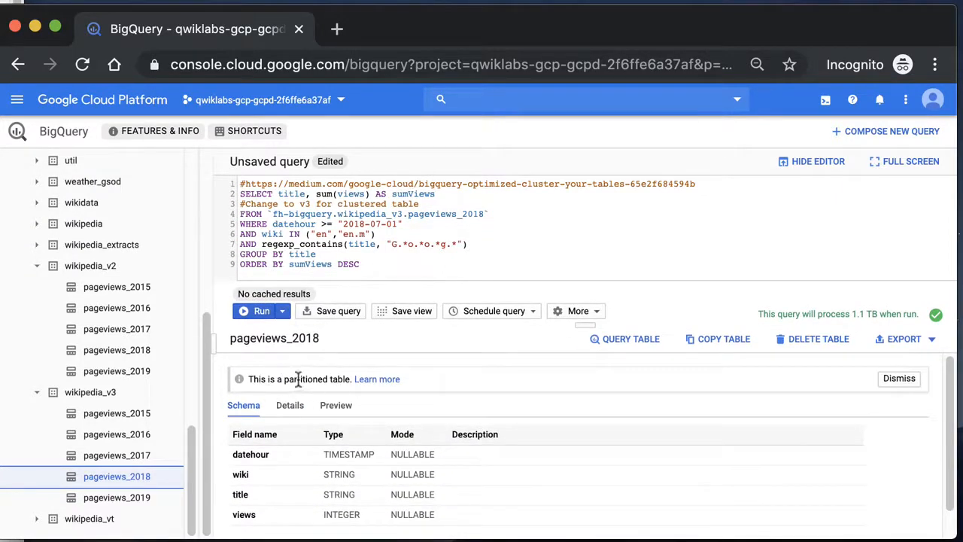
pyautogui.click(291, 406)
pyautogui.scroll(-5, 376, 446)
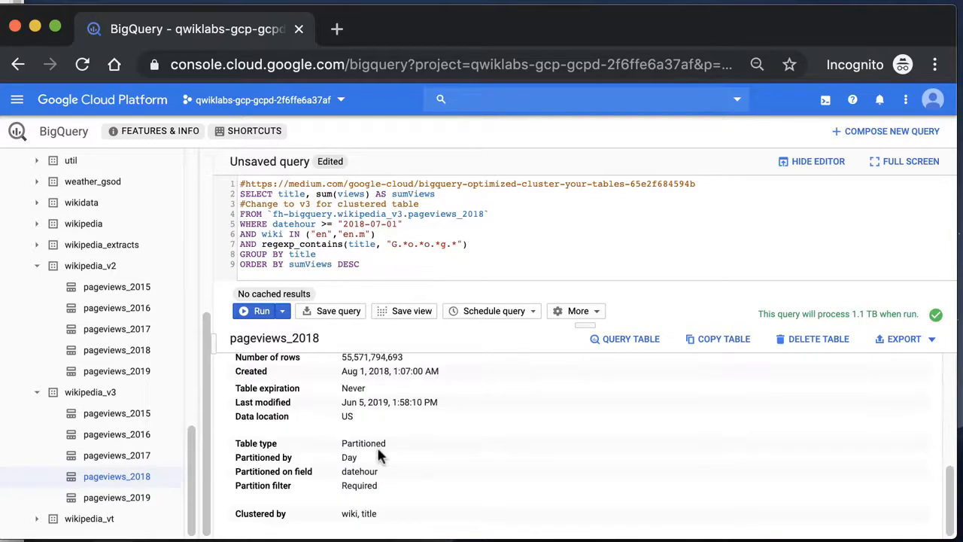
# Step: Examine which fields the wikipedia_v3 pageviews_2018 table is clustered by
pyautogui.moveTo(231, 513); pyautogui.dragTo(382, 515)
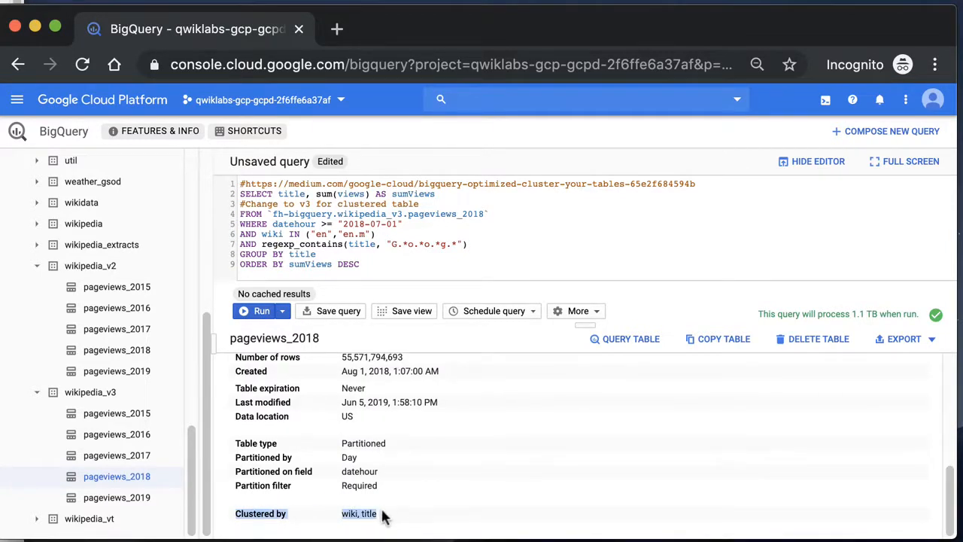
pyautogui.click(382, 516)
pyautogui.doubleClick(350, 513)
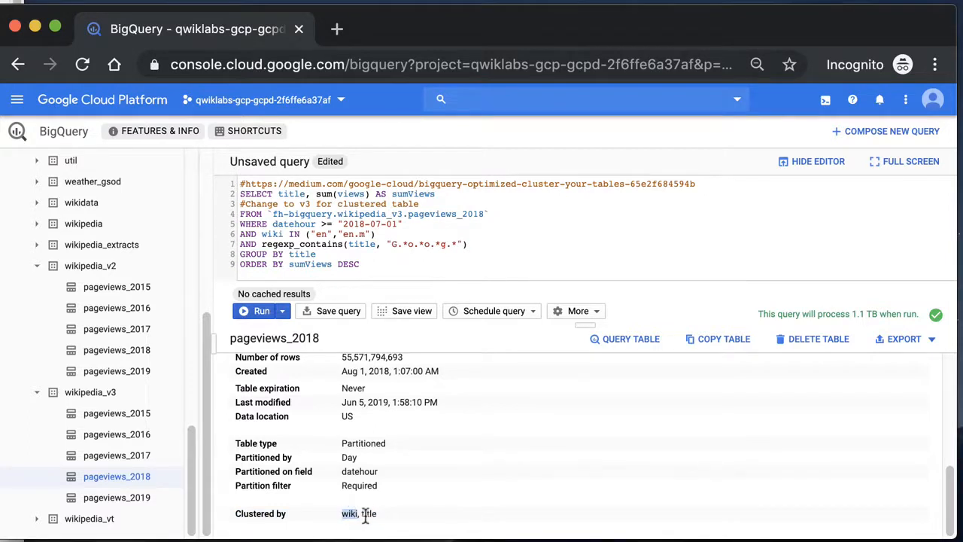
pyautogui.doubleClick(368, 514)
pyautogui.doubleClick(352, 514)
pyautogui.click(366, 513)
pyautogui.doubleClick(367, 514)
# Step: Review the query's conditions on datehour, wiki and title against the table's partitioning and clustering fields
pyautogui.click(338, 214)
pyautogui.moveTo(586, 326)
pyautogui.mouseDown()
pyautogui.moveTo(593, 362)
pyautogui.moveTo(594, 328)
pyautogui.mouseUp()
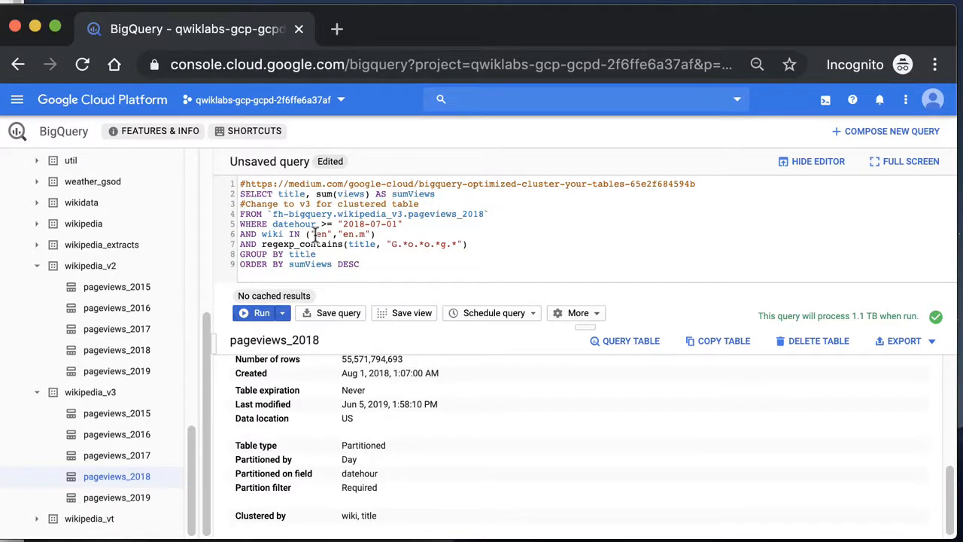
pyautogui.moveTo(322, 223); pyautogui.dragTo(434, 220)
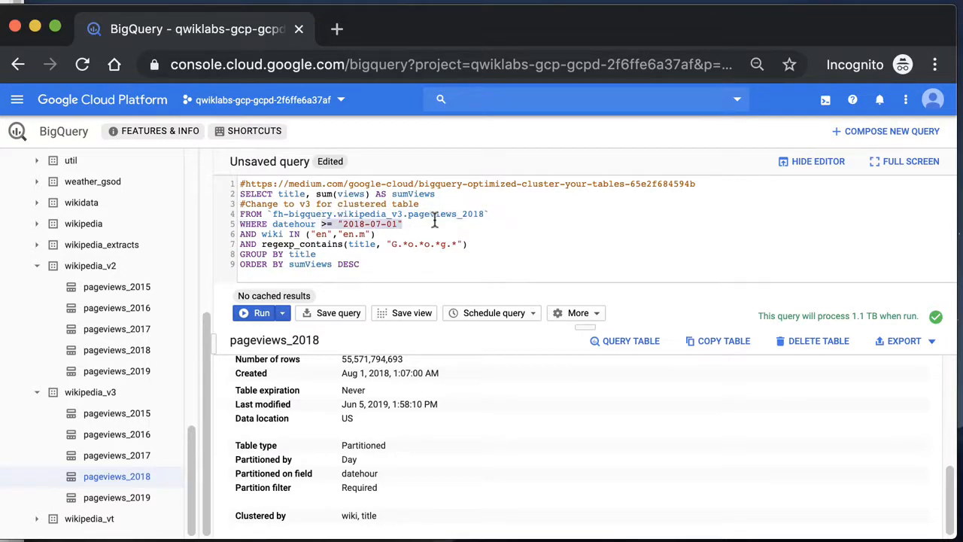
pyautogui.doubleClick(319, 234)
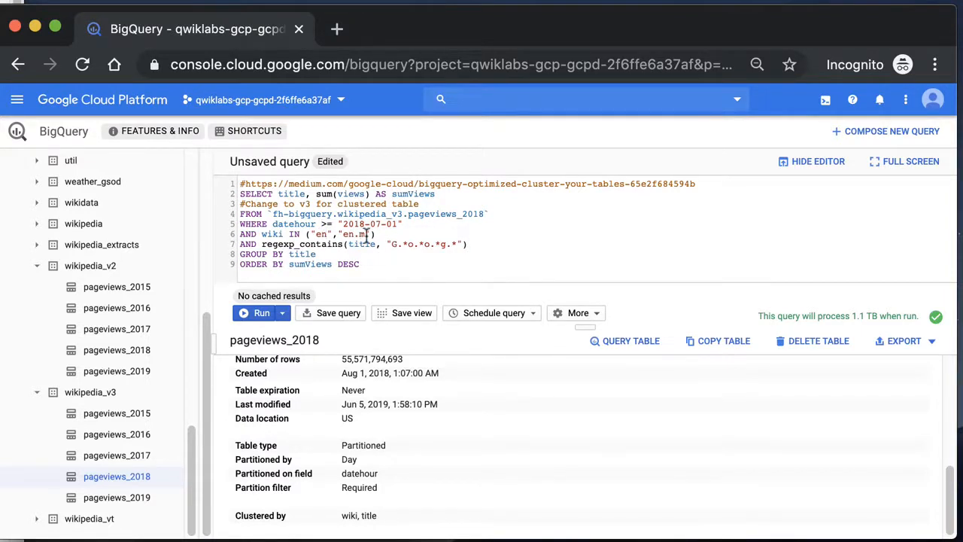
pyautogui.moveTo(331, 234); pyautogui.dragTo(469, 244)
pyautogui.click(396, 248)
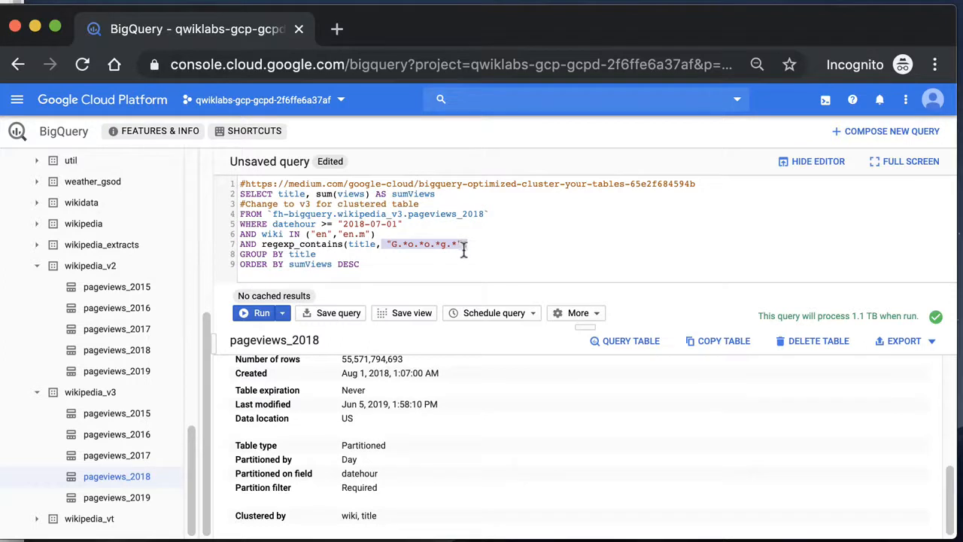
pyautogui.click(487, 247)
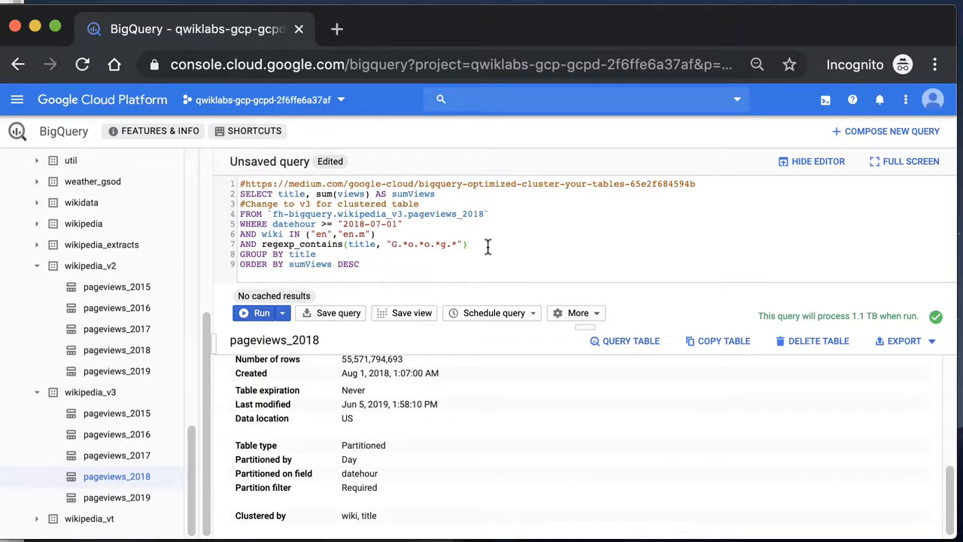
pyautogui.moveTo(587, 326)
pyautogui.mouseDown()
pyautogui.moveTo(587, 356)
pyautogui.moveTo(585, 324)
pyautogui.mouseUp()
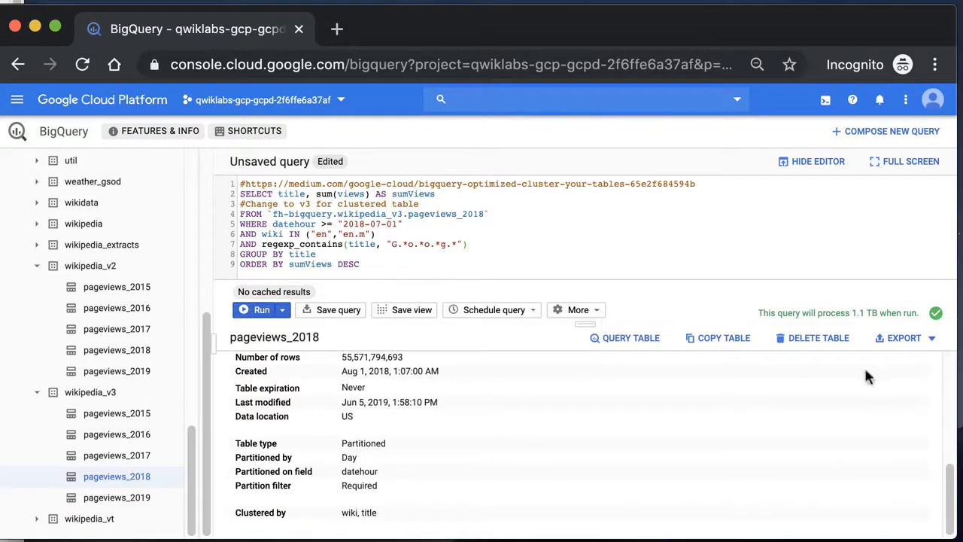
# Step: Run the query on the clustered wikipedia_v3 table and compare the bytes processed with the estimate
pyautogui.moveTo(845, 309); pyautogui.dragTo(882, 313)
pyautogui.click(257, 311)
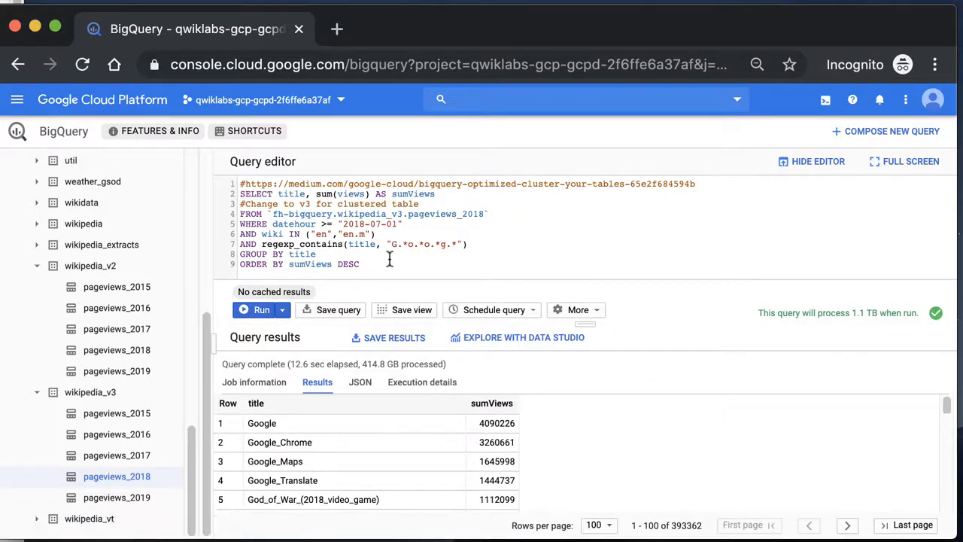
pyautogui.moveTo(361, 367); pyautogui.dragTo(451, 366)
pyautogui.click(449, 364)
pyautogui.moveTo(820, 314); pyautogui.dragTo(894, 315)
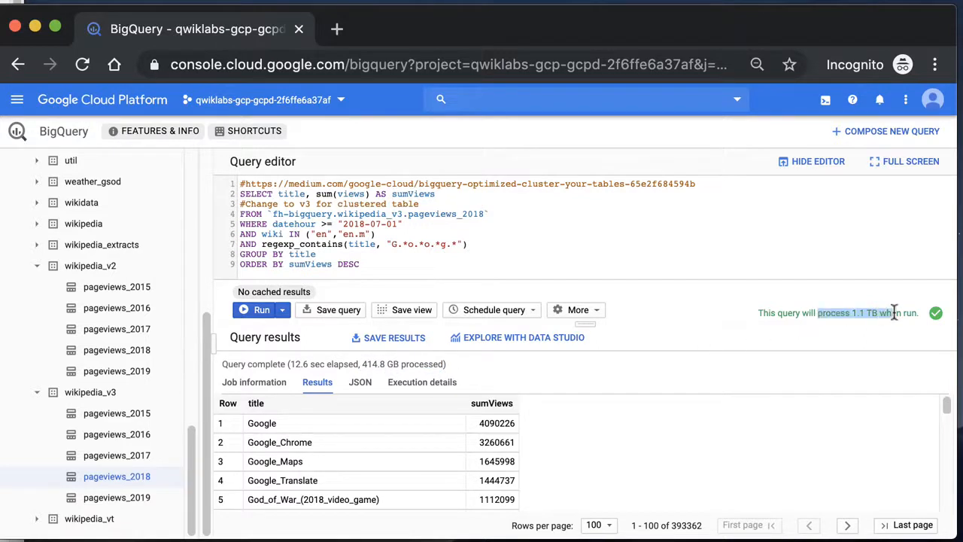
pyautogui.click(894, 314)
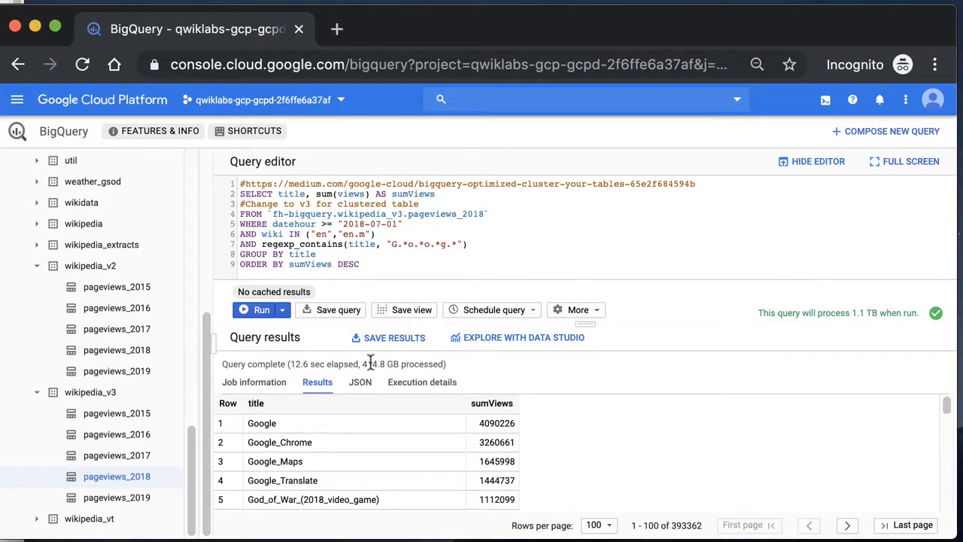
pyautogui.moveTo(360, 364); pyautogui.dragTo(427, 363)
pyautogui.click(428, 364)
# Step: Check the clustered query's elapsed time and bytes processed, and look over the first titles in the results
pyautogui.doubleClick(352, 363)
pyautogui.moveTo(306, 365); pyautogui.dragTo(286, 364)
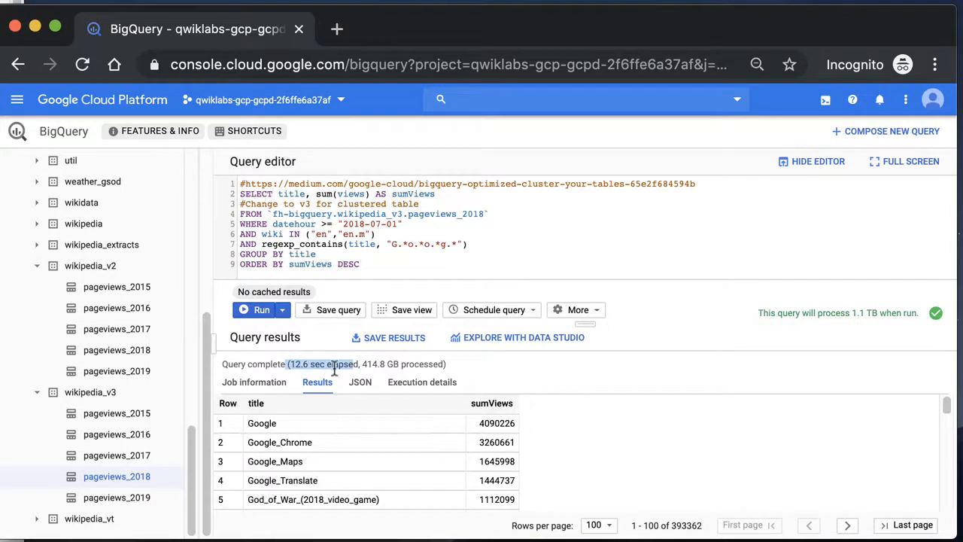
pyautogui.click(370, 365)
pyautogui.moveTo(359, 364); pyautogui.dragTo(412, 363)
pyautogui.click(420, 363)
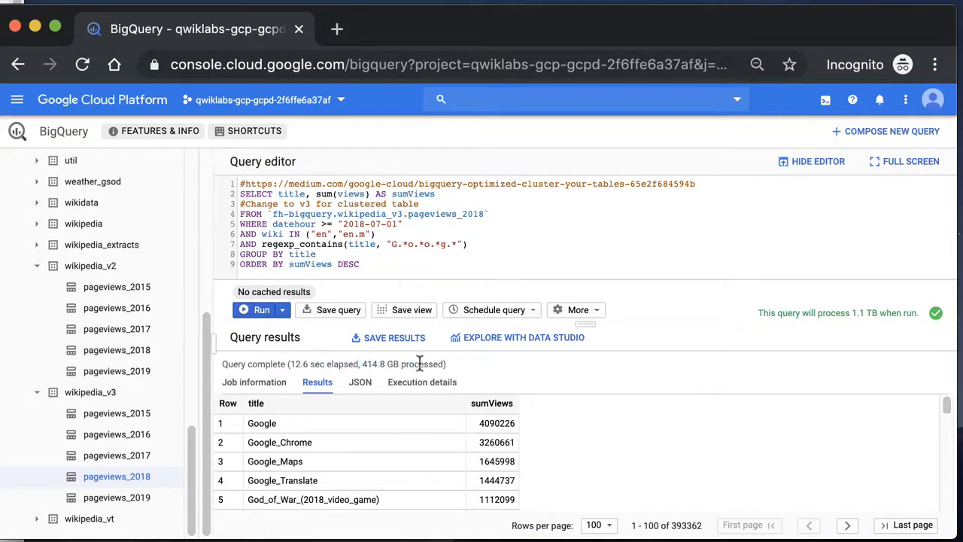
pyautogui.doubleClick(264, 421)
pyautogui.click(279, 444)
pyautogui.press('super')
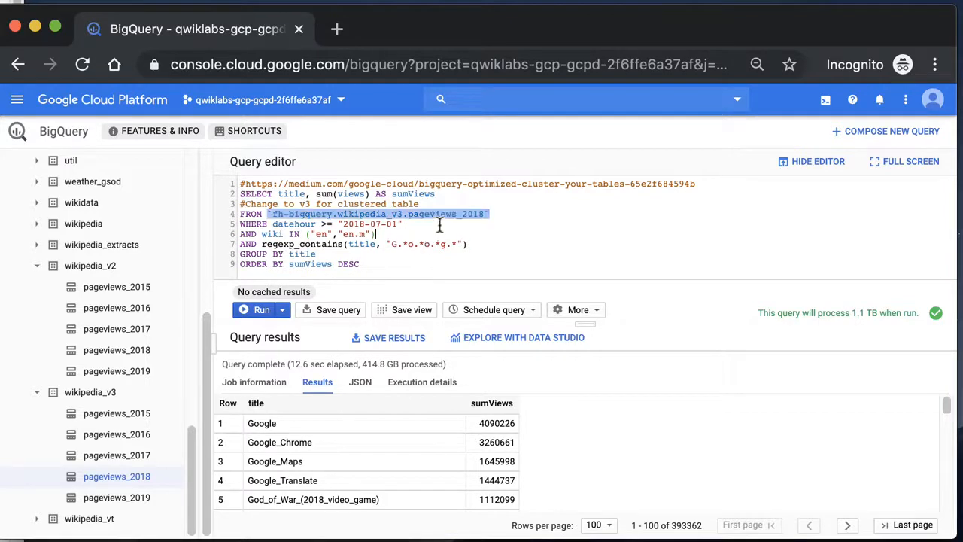
# Step: Open the details of the wikipedia_v3 pageviews_2018 table from its reference in the query and check its clustering fields
pyautogui.keyDown('super'); pyautogui.click(440, 225); pyautogui.keyUp('super')
pyautogui.scroll(-1, 391, 425)
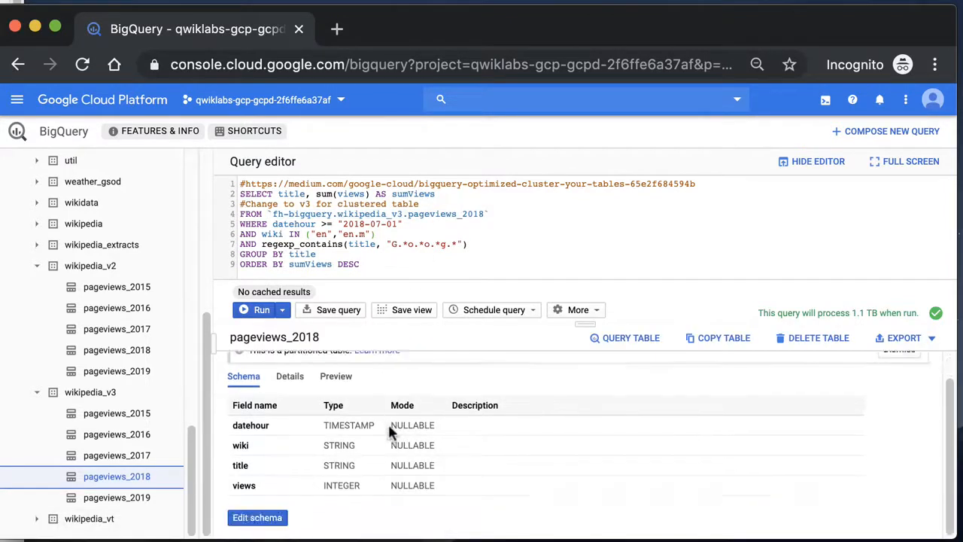
pyautogui.scroll(1, 393, 426)
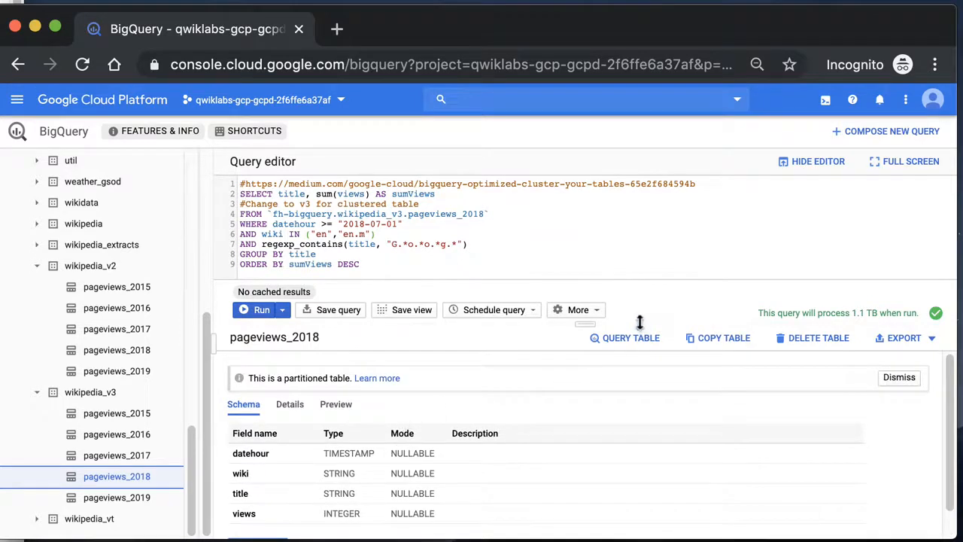
pyautogui.moveTo(594, 324); pyautogui.dragTo(608, 301)
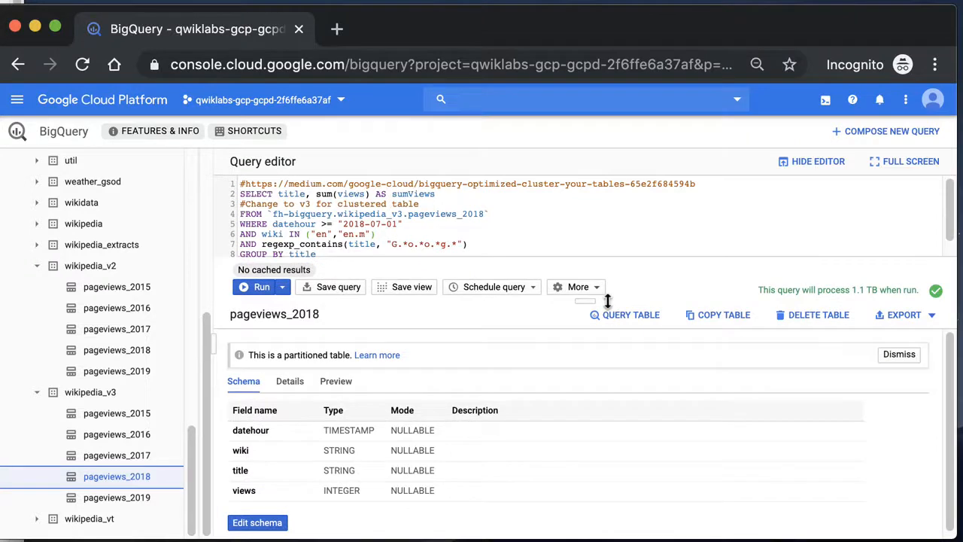
pyautogui.click(287, 382)
pyautogui.scroll(-5, 355, 415)
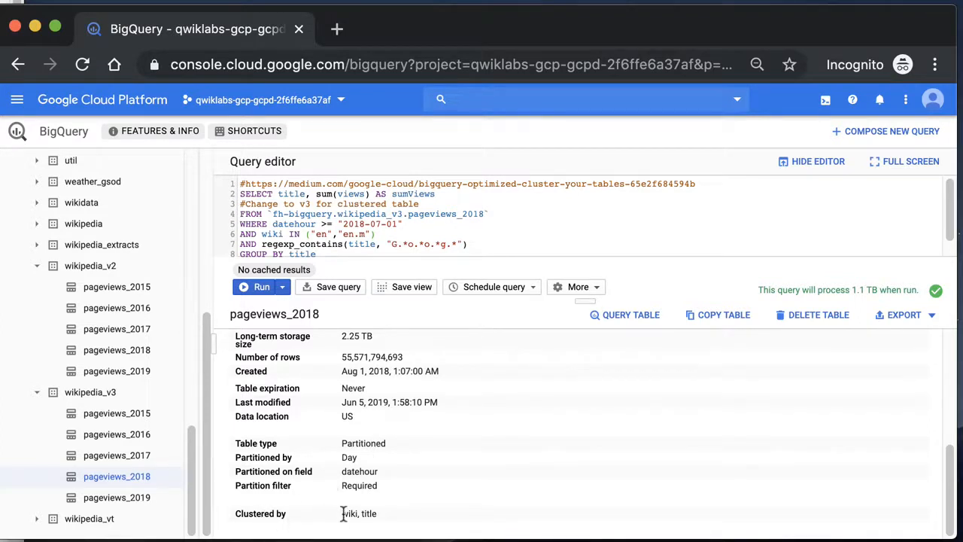
pyautogui.moveTo(339, 513); pyautogui.dragTo(393, 517)
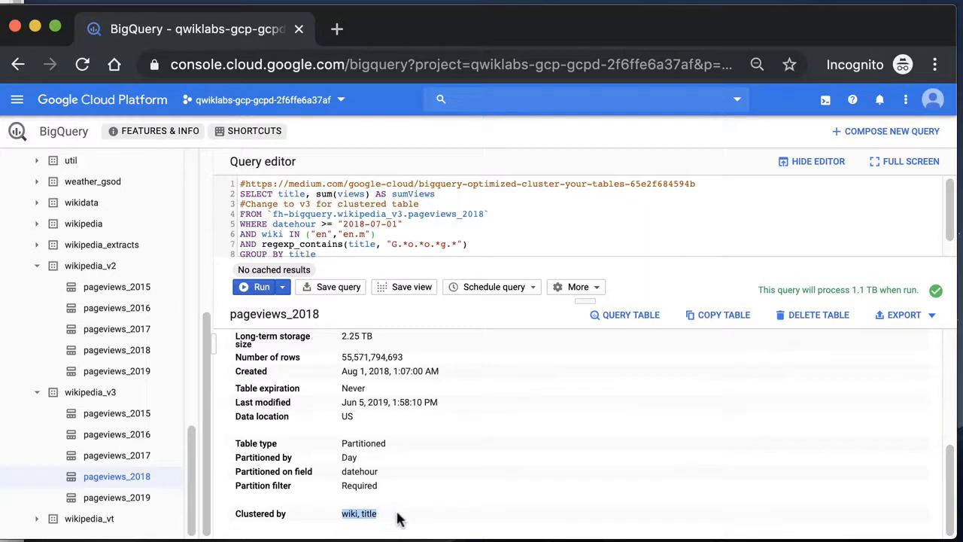
pyautogui.click(399, 518)
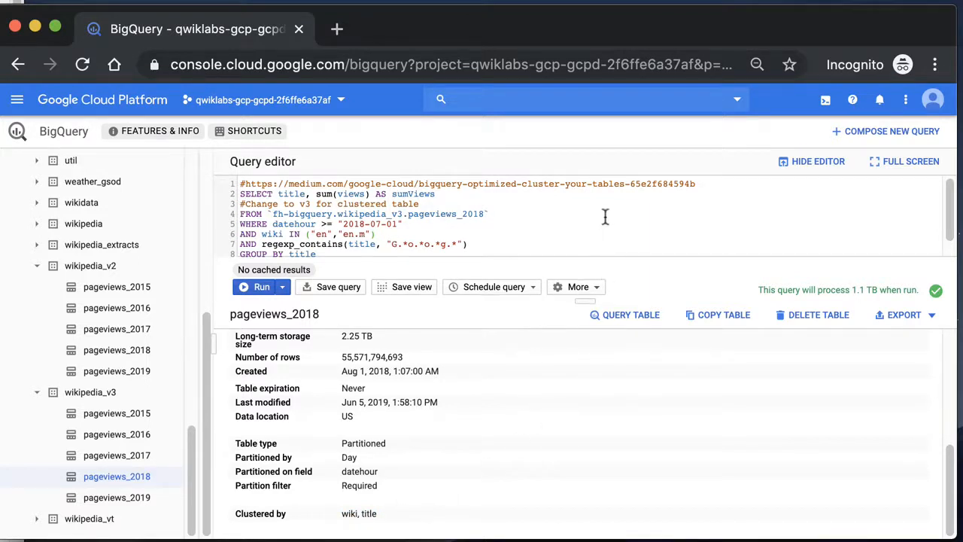
# Step: Compare the query's wiki filter values "en" and "en.m" and its regexp_contains condition on title with the table's clustering fields
pyautogui.scroll(-1, 602, 216)
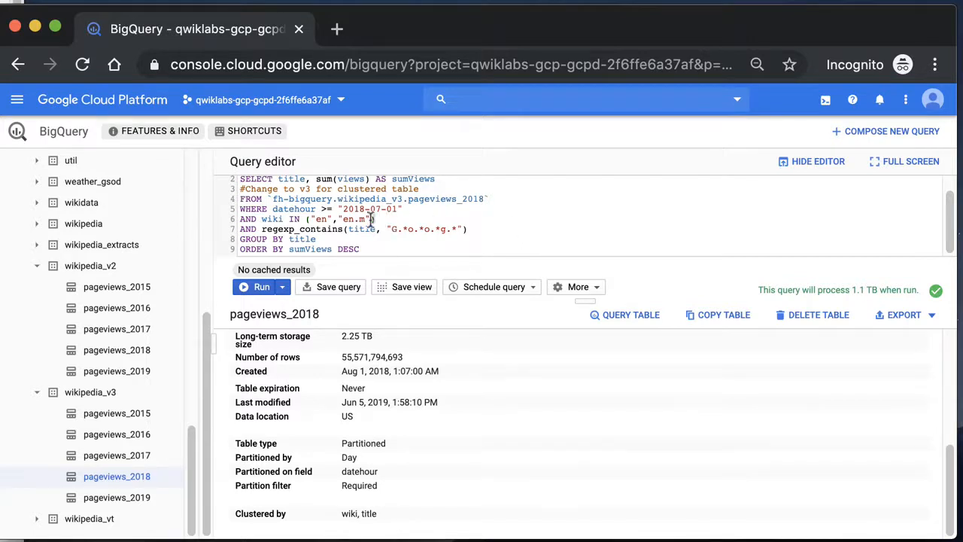
pyautogui.moveTo(375, 219); pyautogui.dragTo(230, 220)
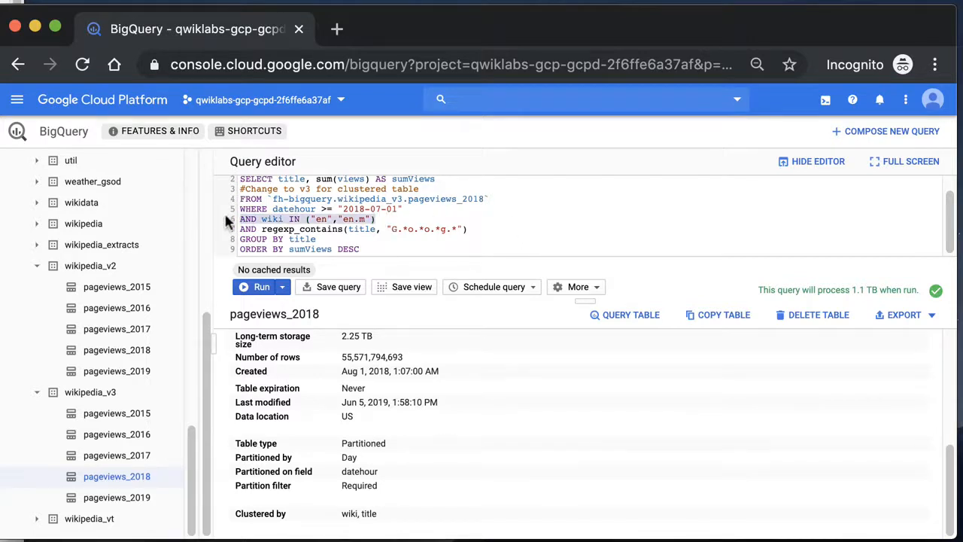
pyautogui.click(322, 219)
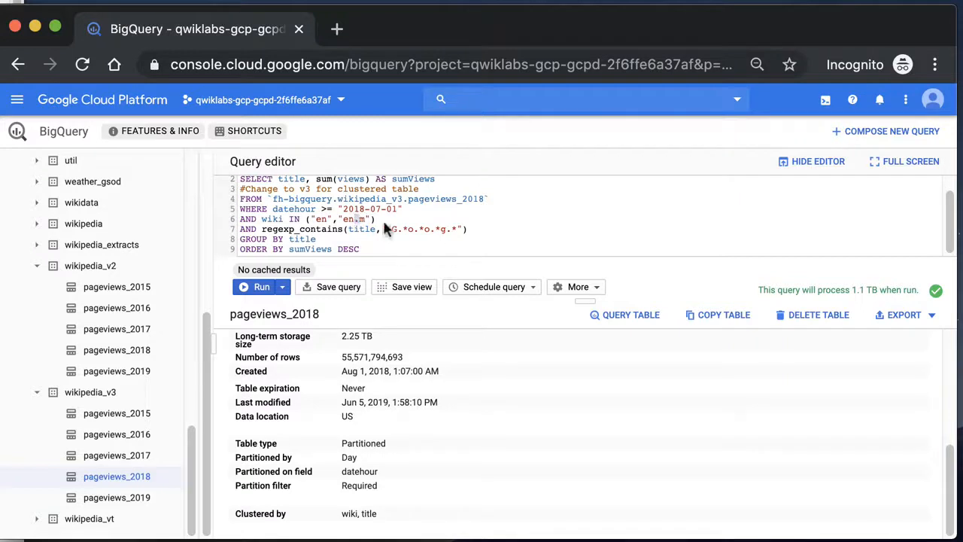
pyautogui.doubleClick(350, 513)
pyautogui.doubleClick(270, 219)
pyautogui.doubleClick(323, 219)
pyautogui.doubleClick(361, 219)
pyautogui.moveTo(486, 229); pyautogui.dragTo(395, 232)
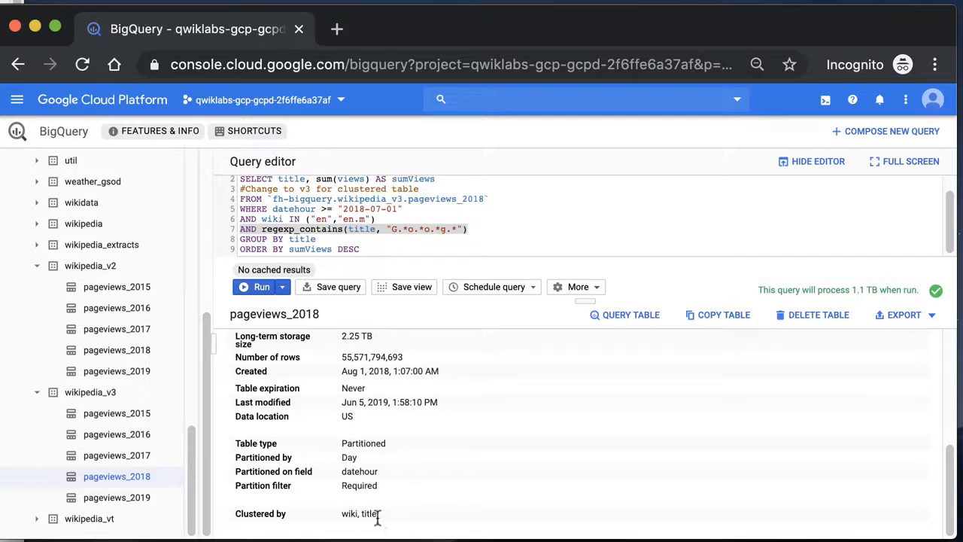
# Step: Enlarge the query editor area until the whole query fits, and clear the selection of the regexp_contains line
pyautogui.moveTo(585, 301); pyautogui.dragTo(628, 348)
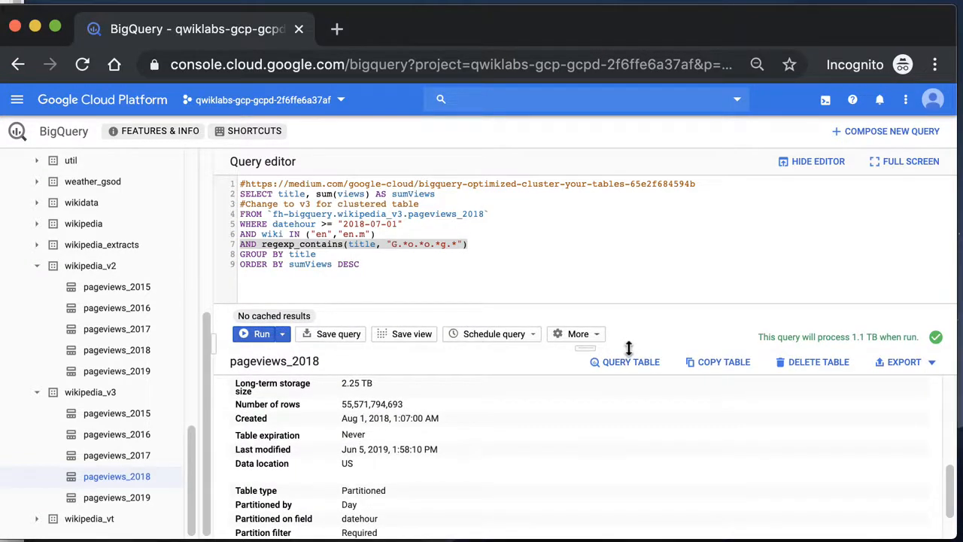
pyautogui.moveTo(628, 348); pyautogui.dragTo(649, 330)
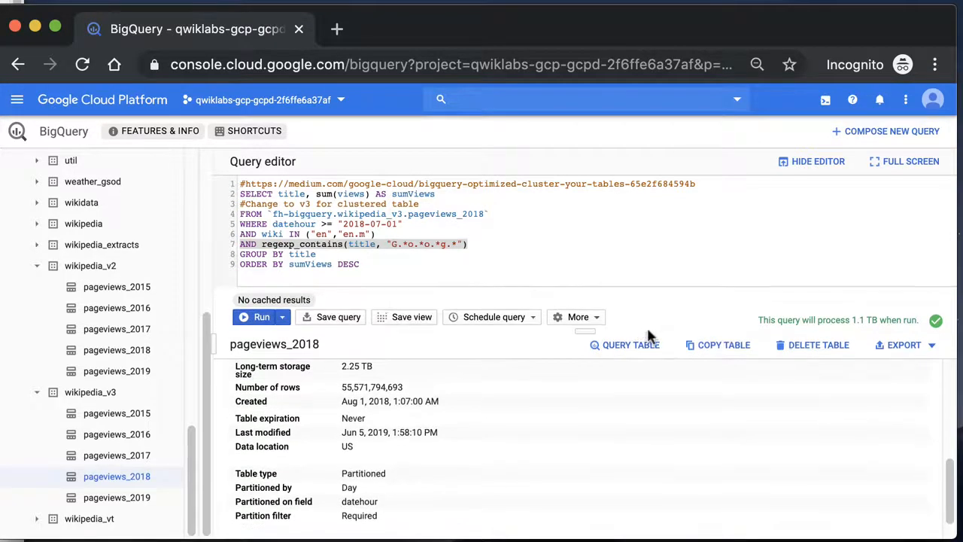
pyautogui.click(516, 274)
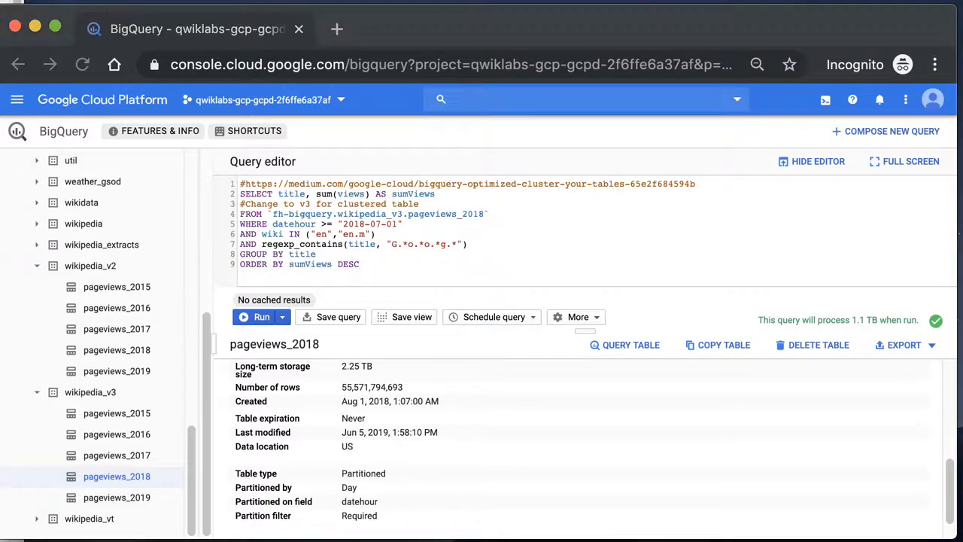